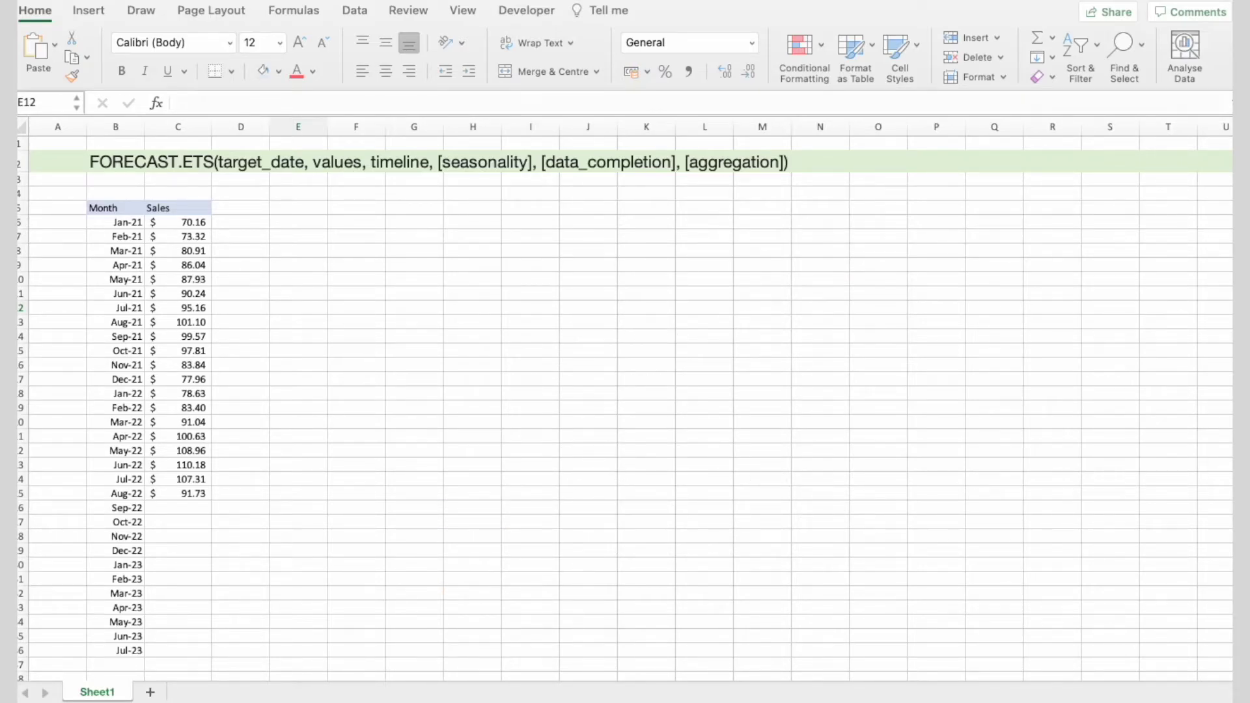
# - Highlight the list of months and the Sales values in columns B and C
pyautogui.click(100, 210)
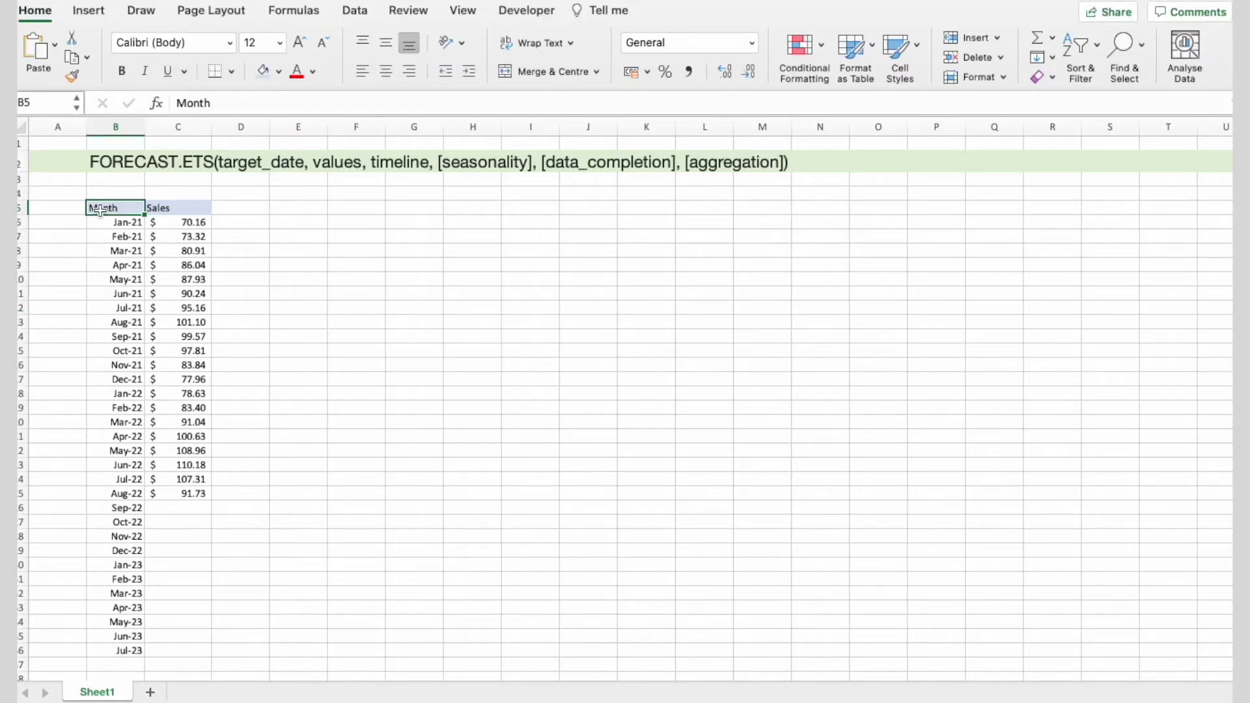
pyautogui.moveTo(100, 210); pyautogui.dragTo(122, 660)
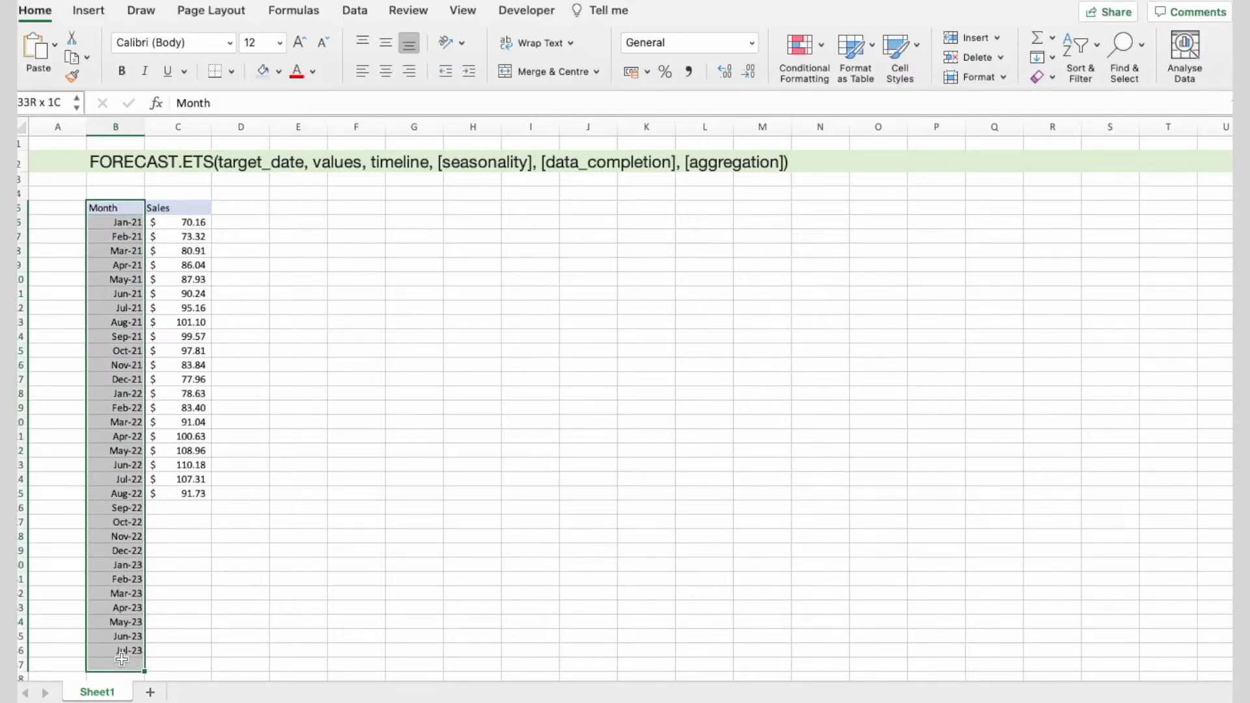
pyautogui.moveTo(160, 210); pyautogui.dragTo(194, 508)
# - In C26, enter =FORECAST.ETS(B26,C6:C25,B6:B25,12) to forecast Sep-22 sales
pyautogui.click(193, 509)
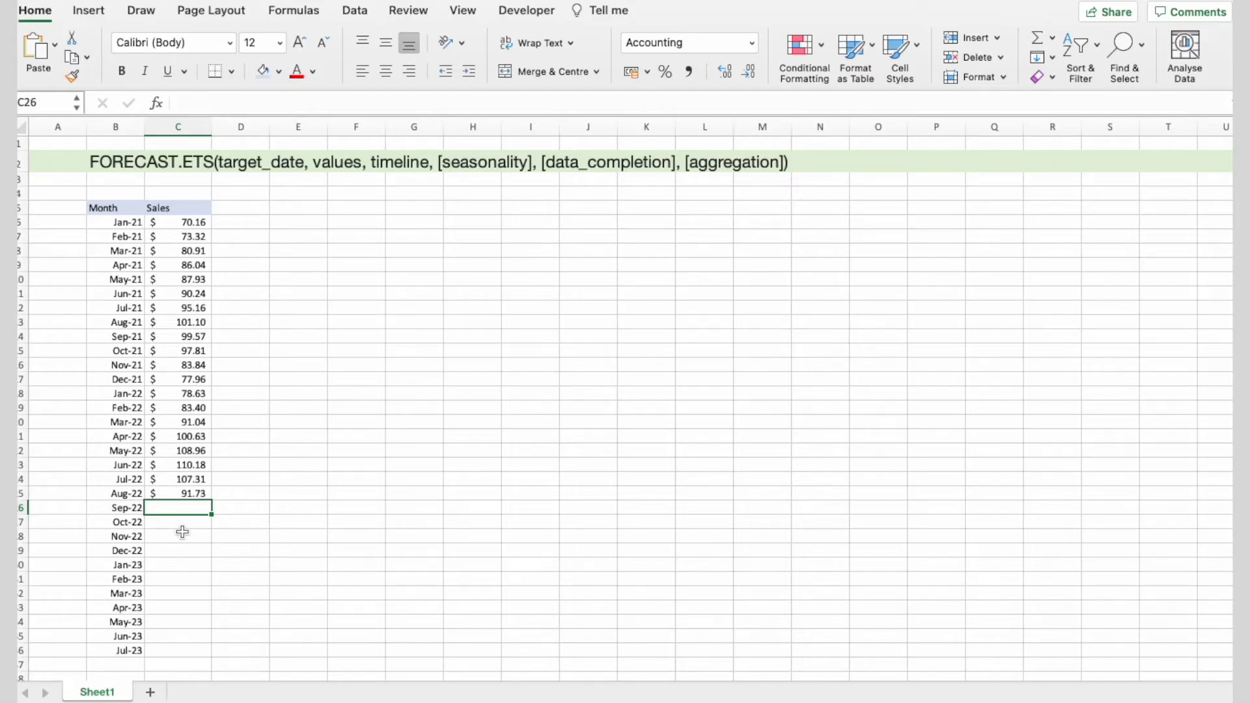
pyautogui.write('=fore')
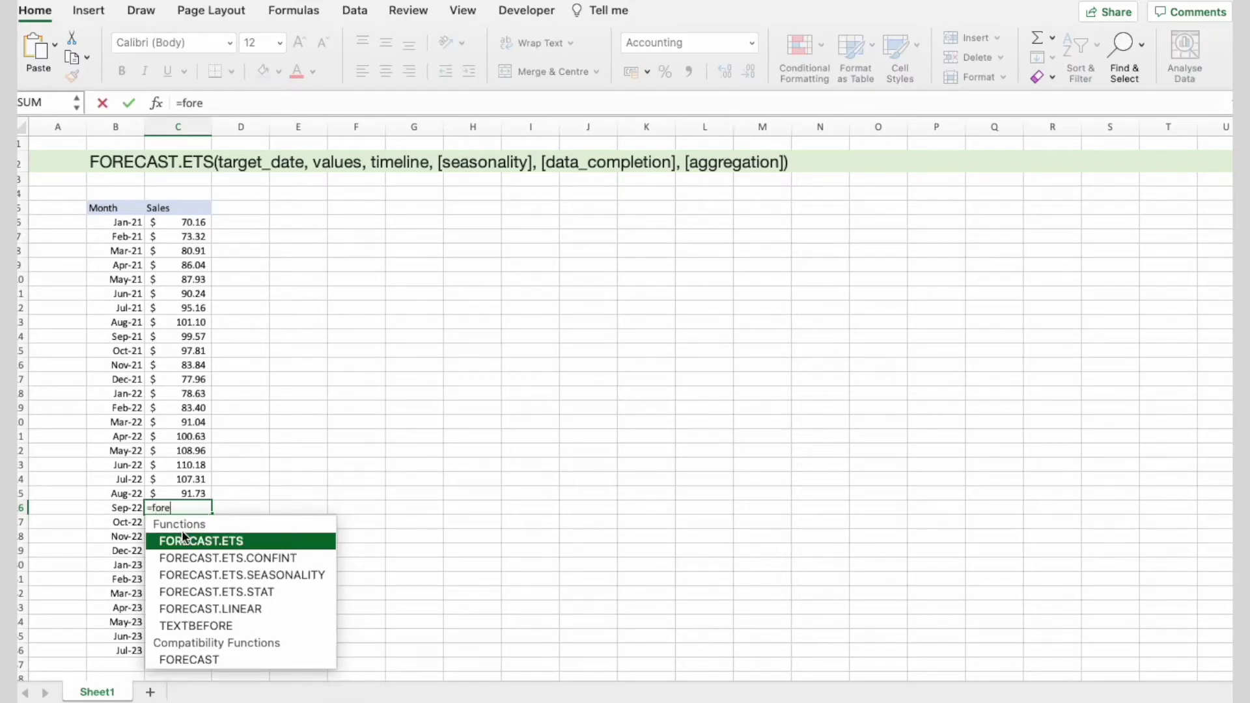
pyautogui.press('Tab')
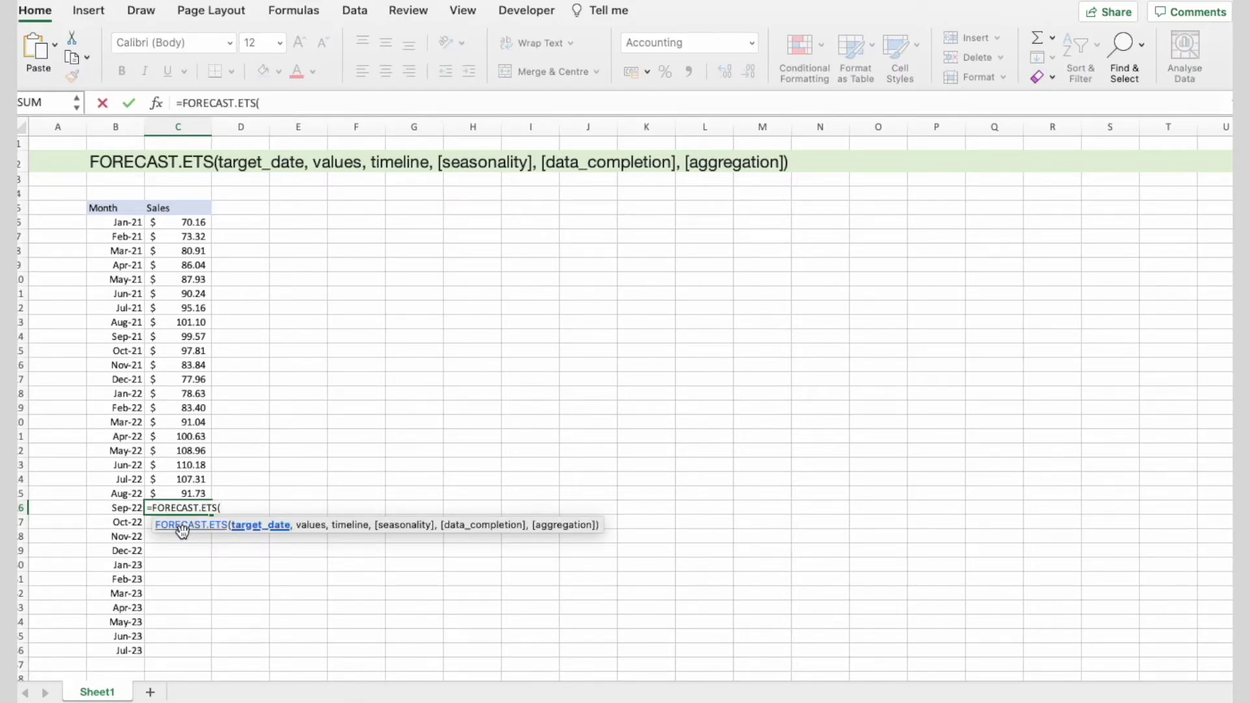
pyautogui.click(120, 522)
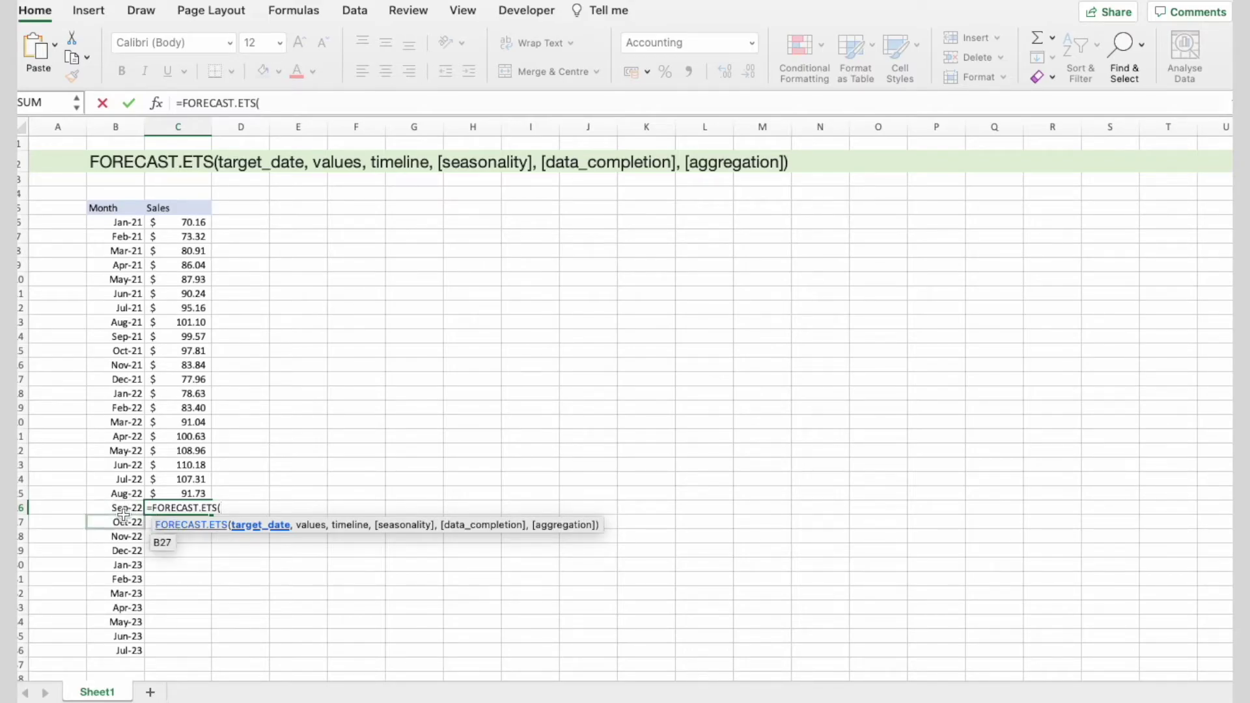
pyautogui.click(122, 509)
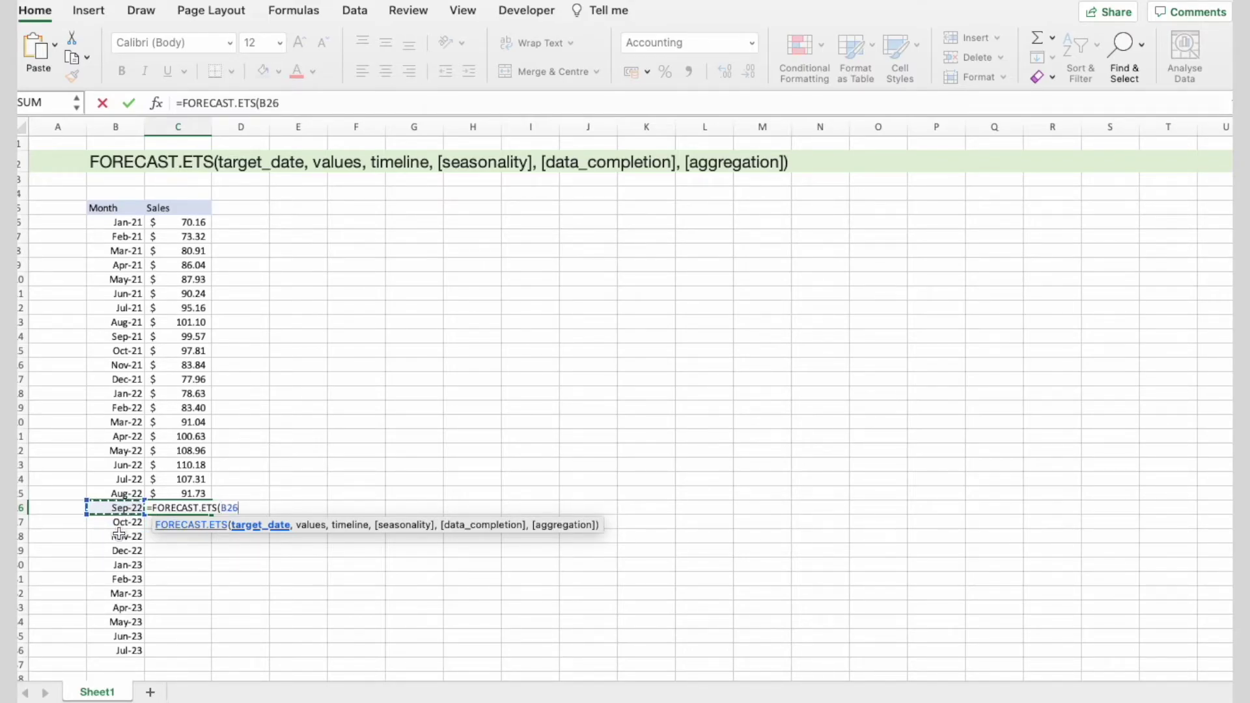
pyautogui.write(',')
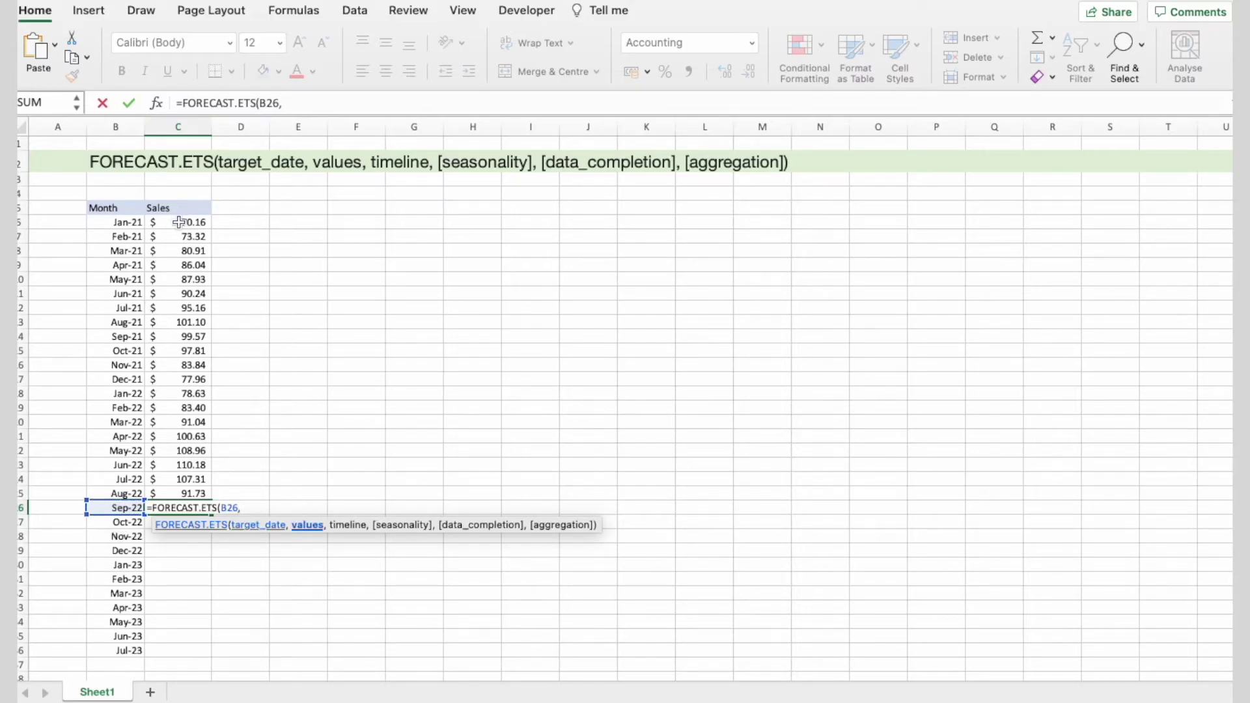
pyautogui.moveTo(177, 222); pyautogui.dragTo(172, 494)
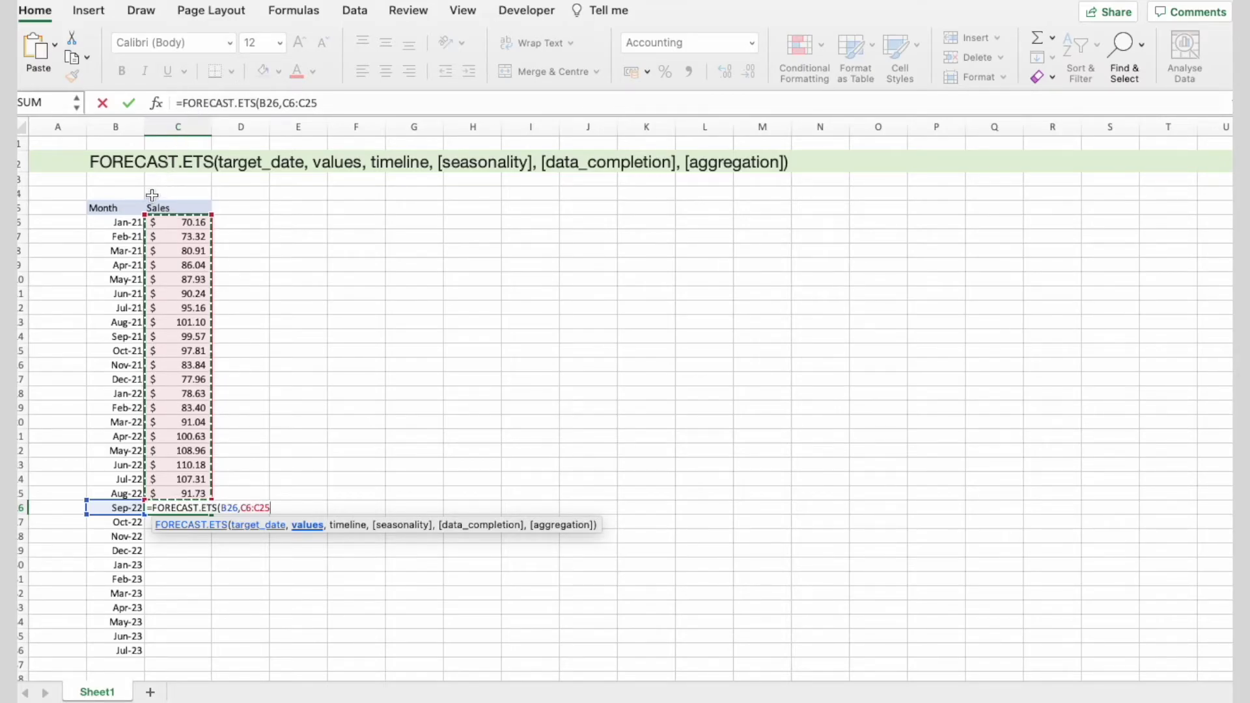
pyautogui.write(',')
pyautogui.moveTo(126, 222); pyautogui.dragTo(117, 495)
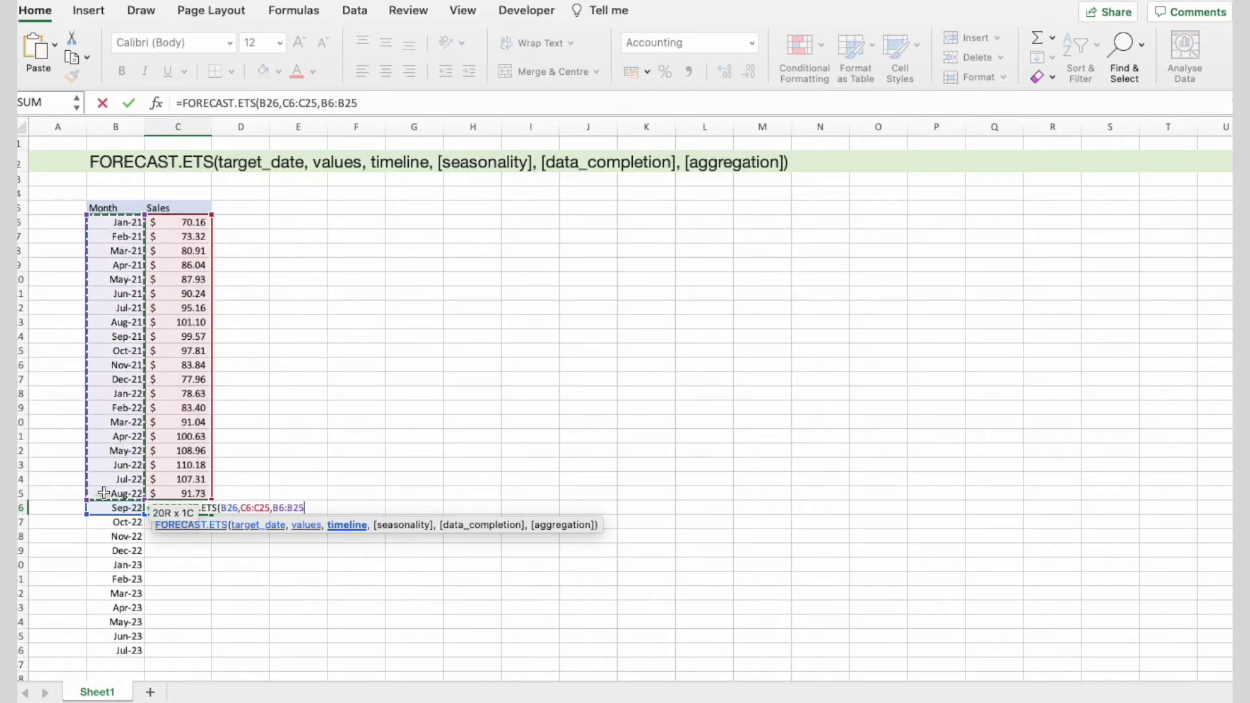
pyautogui.write(',')
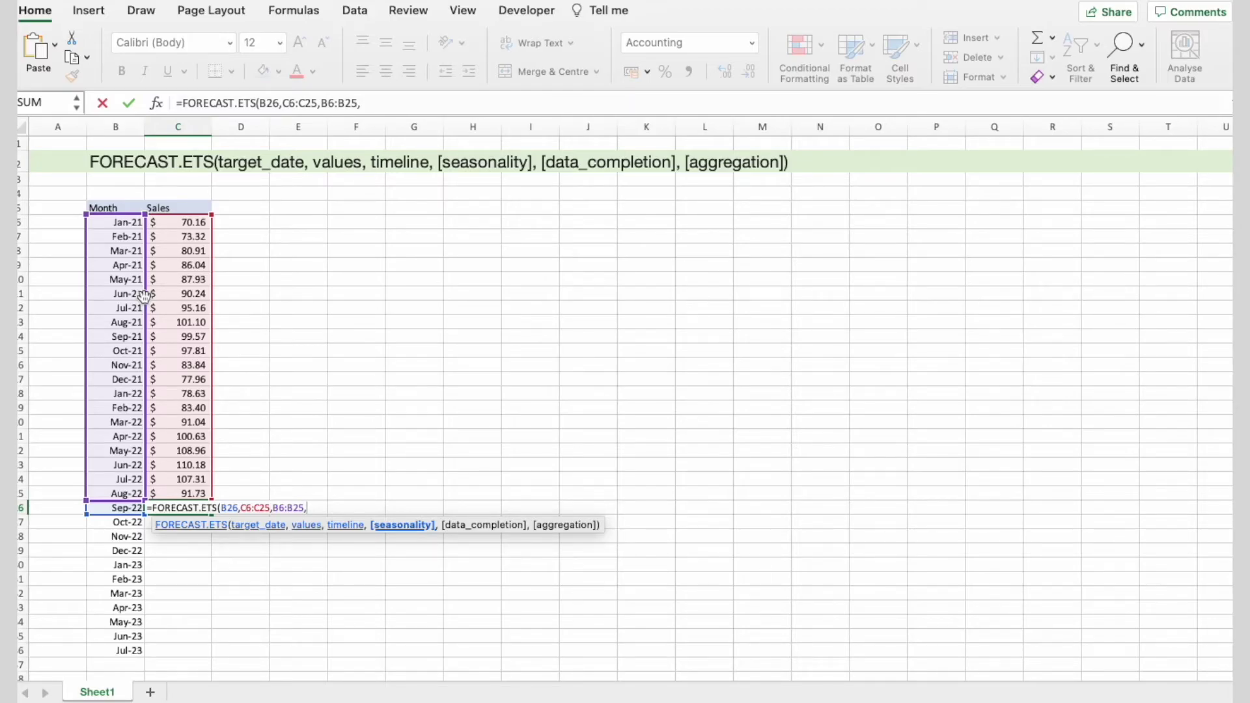
pyautogui.write('12)')
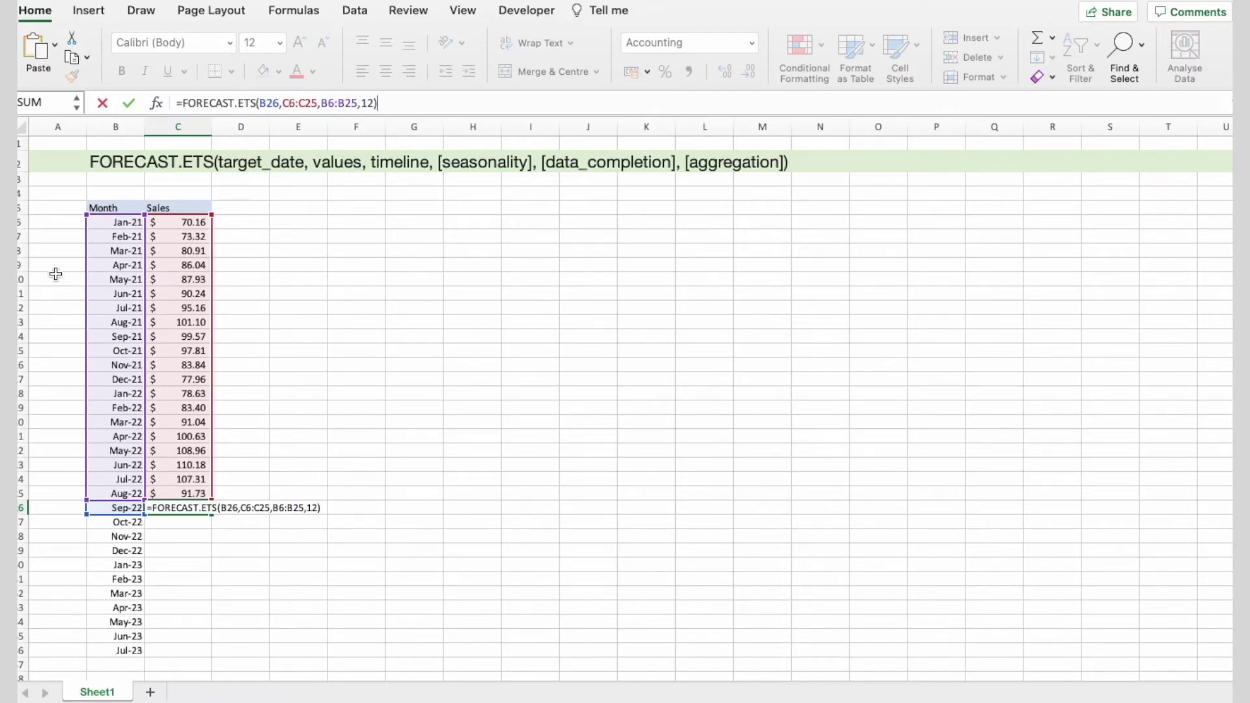
# - Anchor the formula's row references as C$6:C$25 and B$6:B$25
pyautogui.click(291, 104)
pyautogui.write('$')
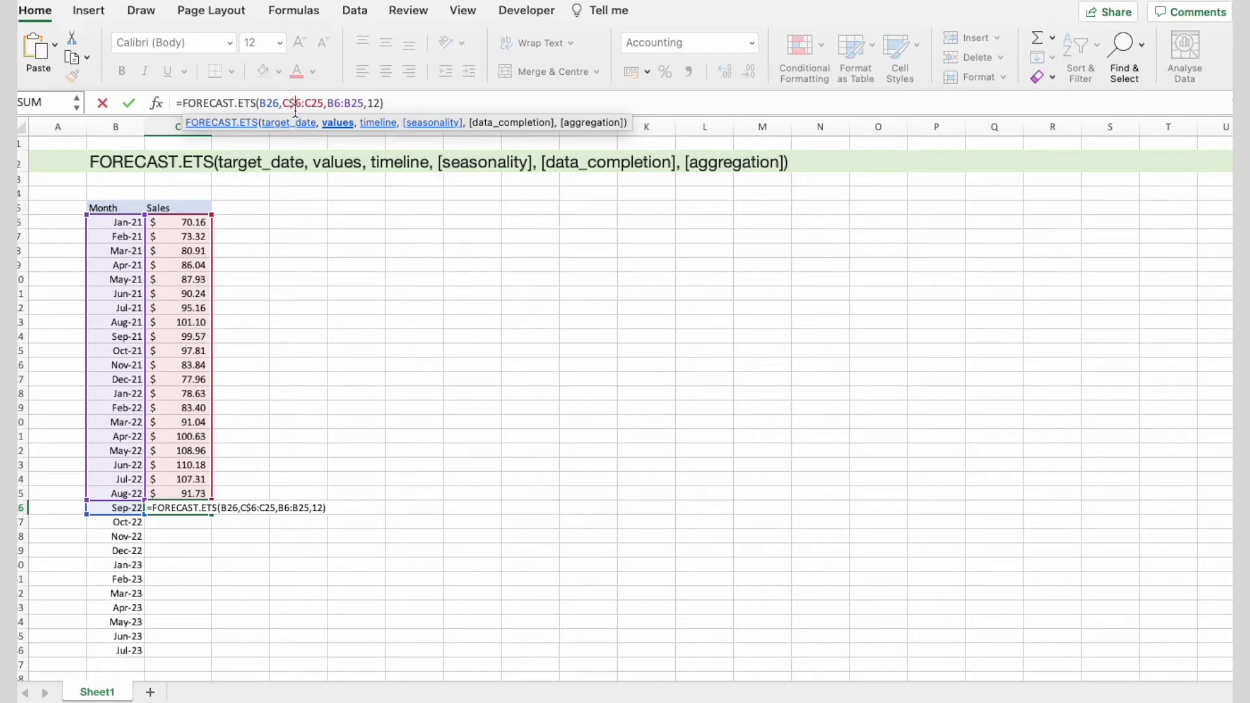
pyautogui.click(312, 103)
pyautogui.write('$')
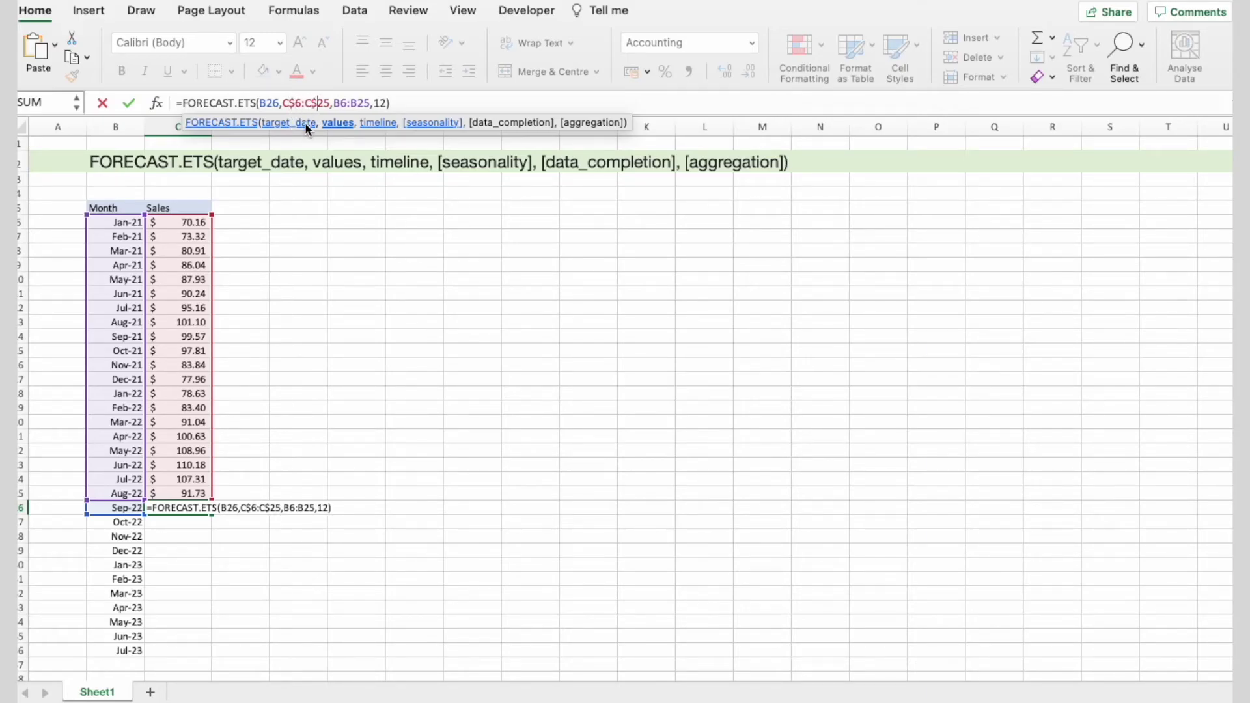
pyautogui.click(339, 103)
pyautogui.write('$')
pyautogui.click(363, 103)
pyautogui.write('$')
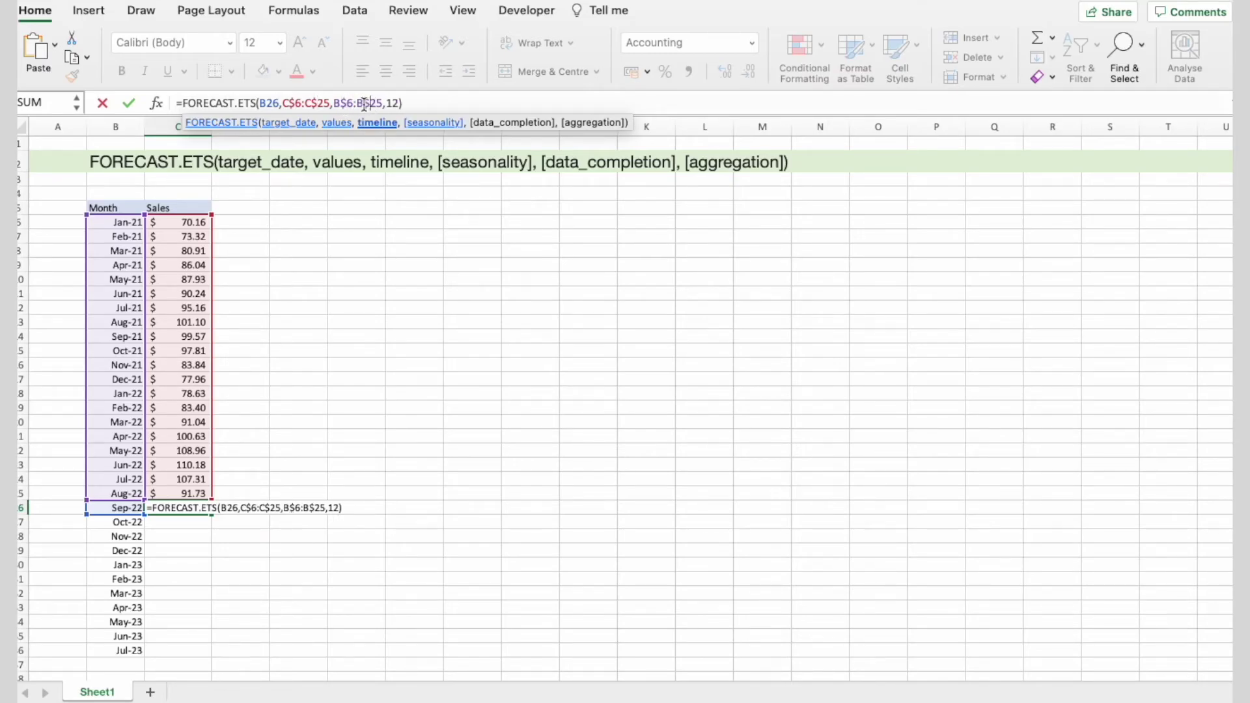
# - Commit the forecast formula and fill it down from C26 to C36 (Jul-23)
pyautogui.press('Return')
pyautogui.press('Up')
pyautogui.moveTo(211, 514); pyautogui.dragTo(197, 654)
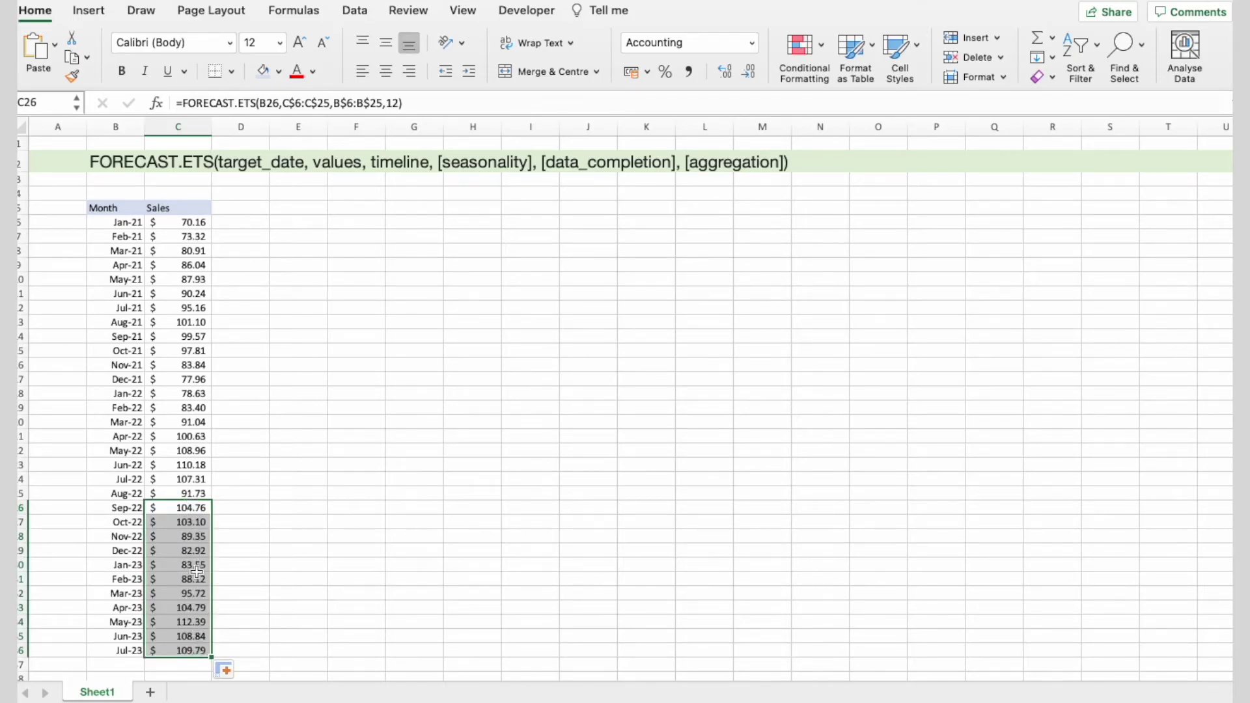
# - Select the month and sales data B5:C36 and insert a basic 2D line chart
pyautogui.press('super+c')
pyautogui.scroll(-1, 243, 424)
pyautogui.click(356, 401)
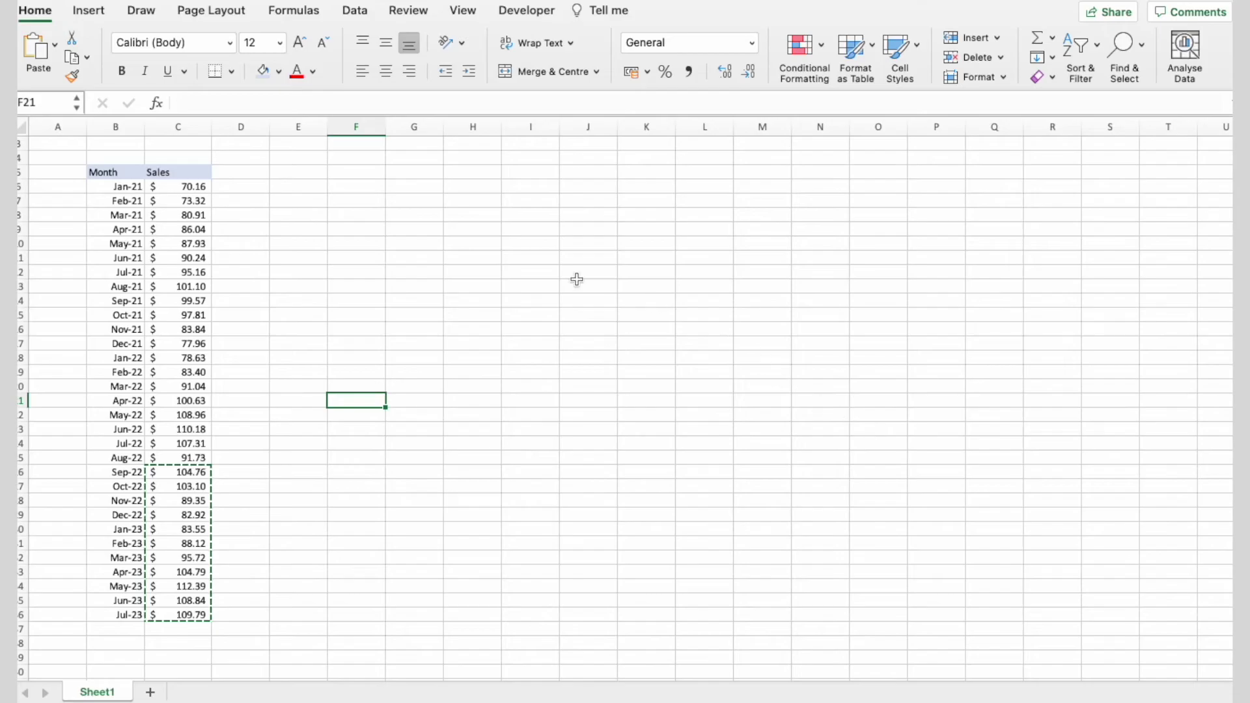
pyautogui.moveTo(108, 173); pyautogui.dragTo(173, 616)
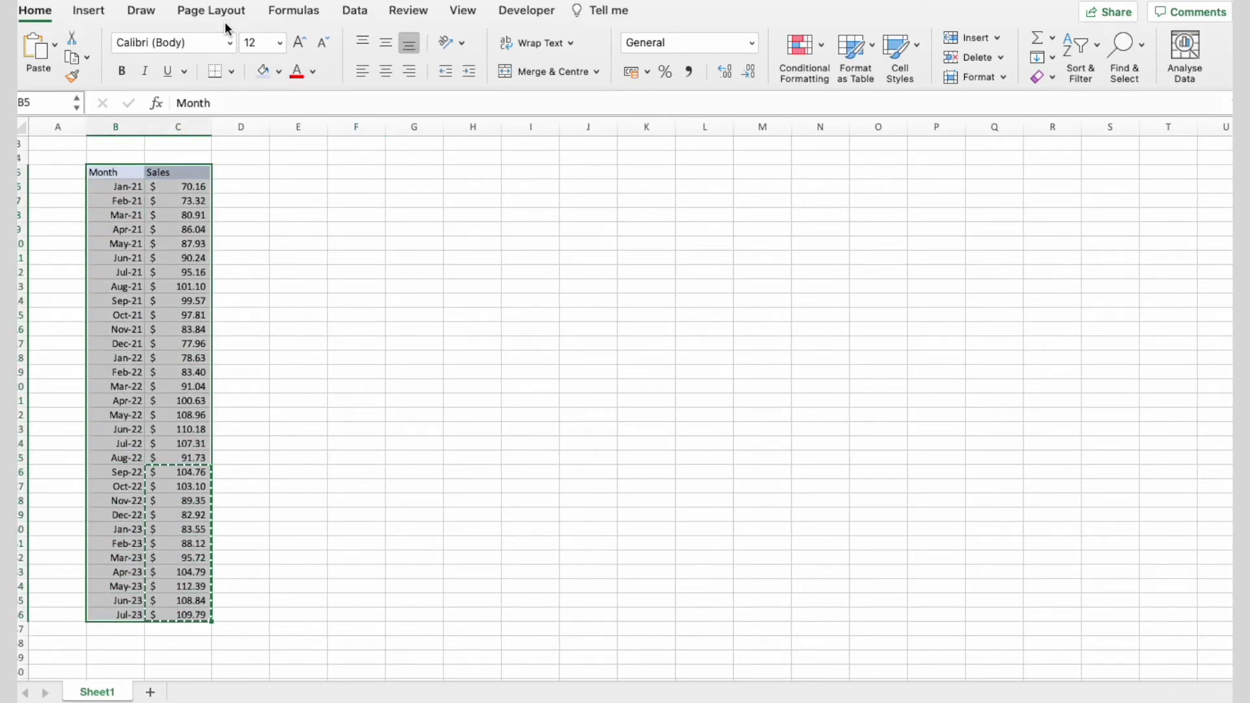
pyautogui.click(104, 14)
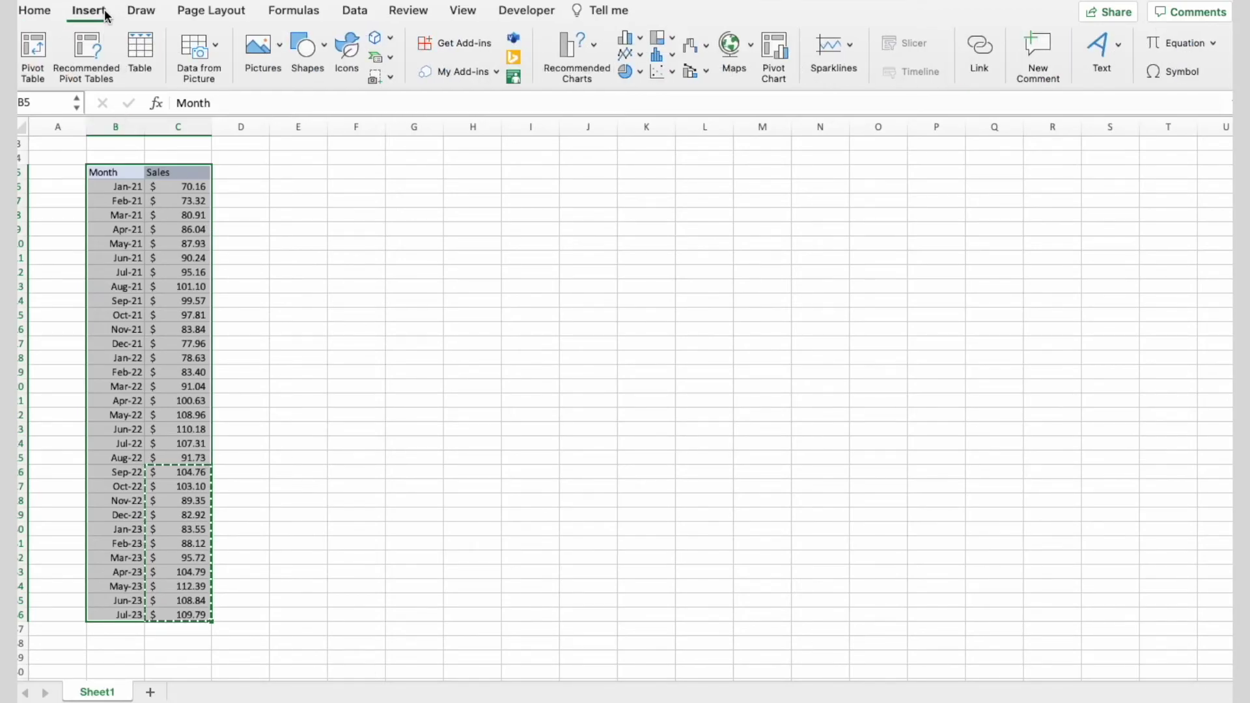
pyautogui.click(624, 54)
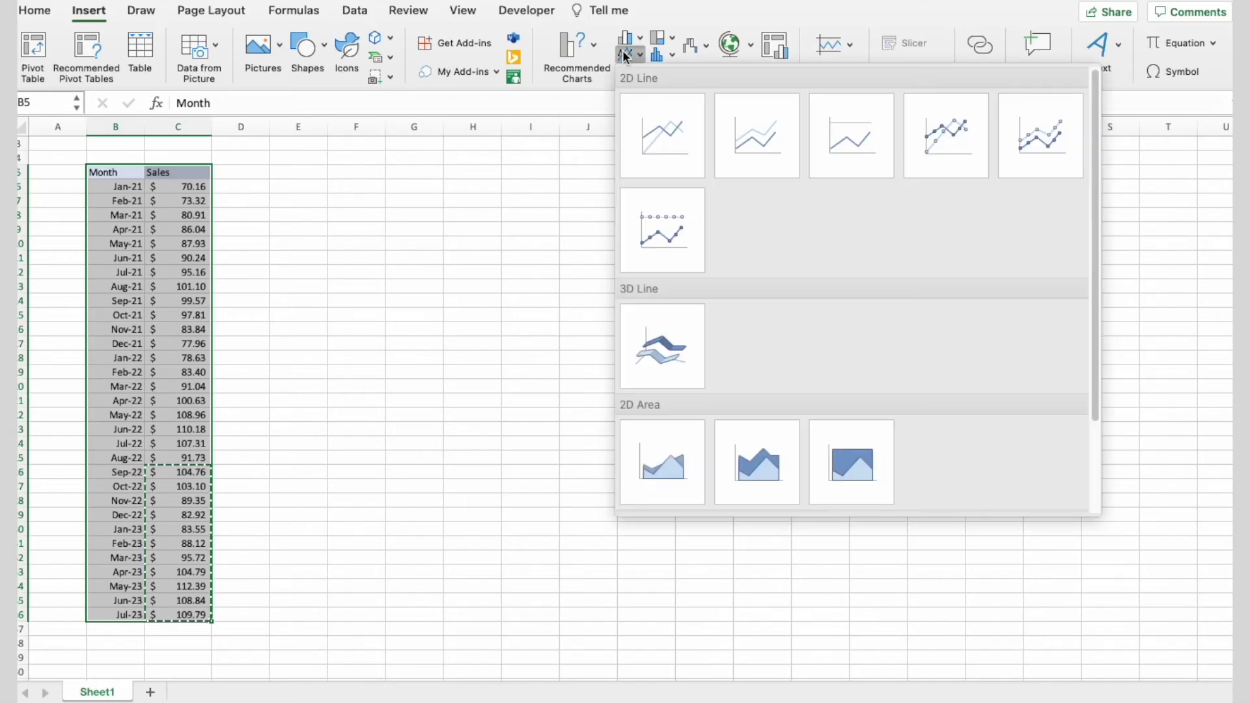
pyautogui.click(651, 126)
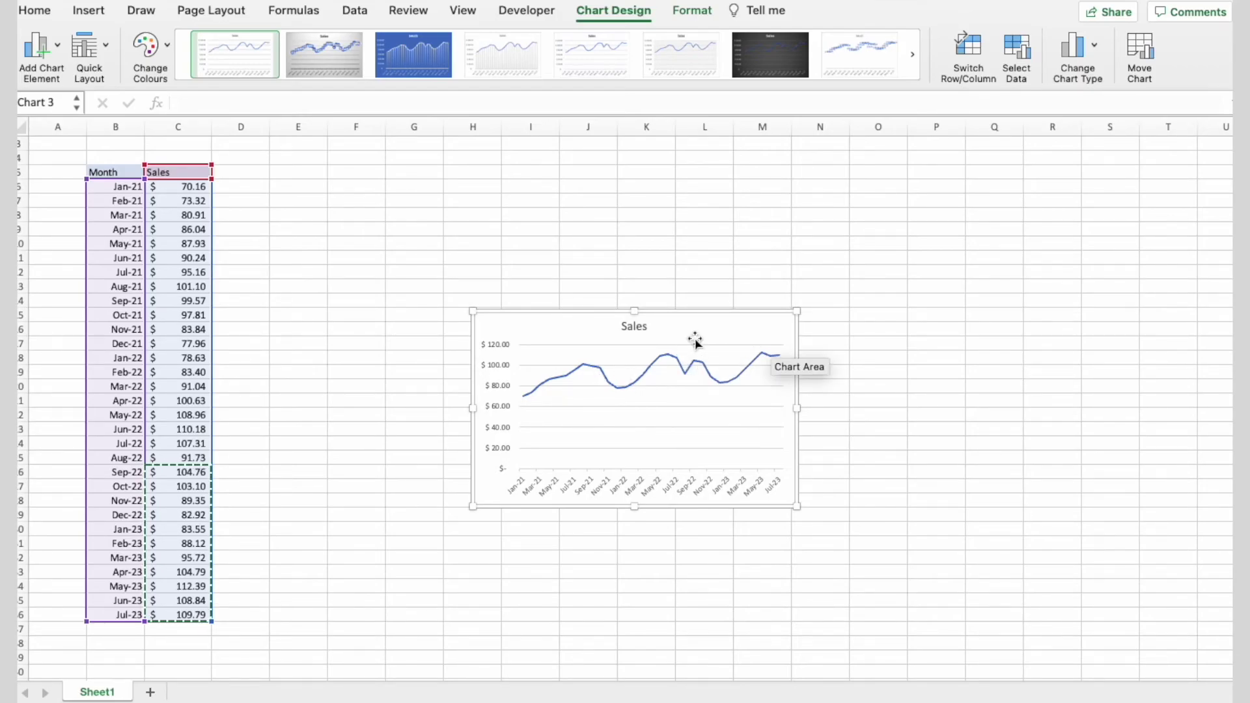
# - Add the header 'Forecast' in cell D5
pyautogui.click(254, 175)
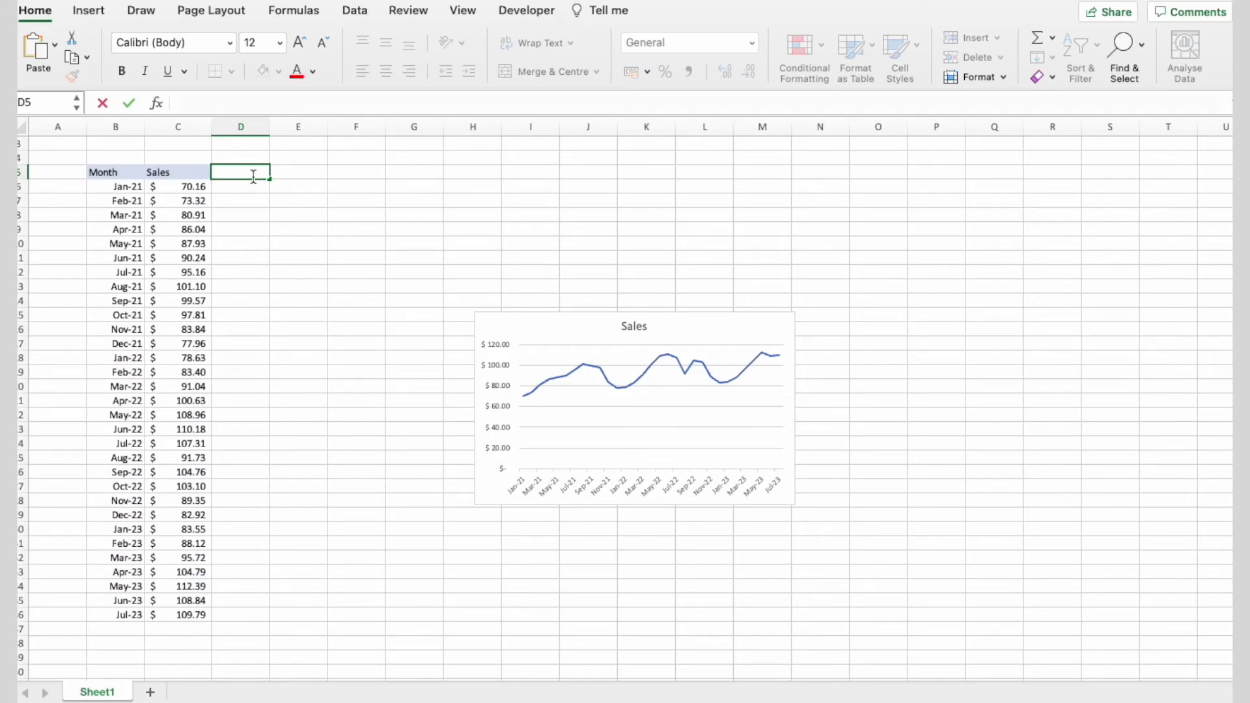
pyautogui.write('Forecast')
pyautogui.press('Return')
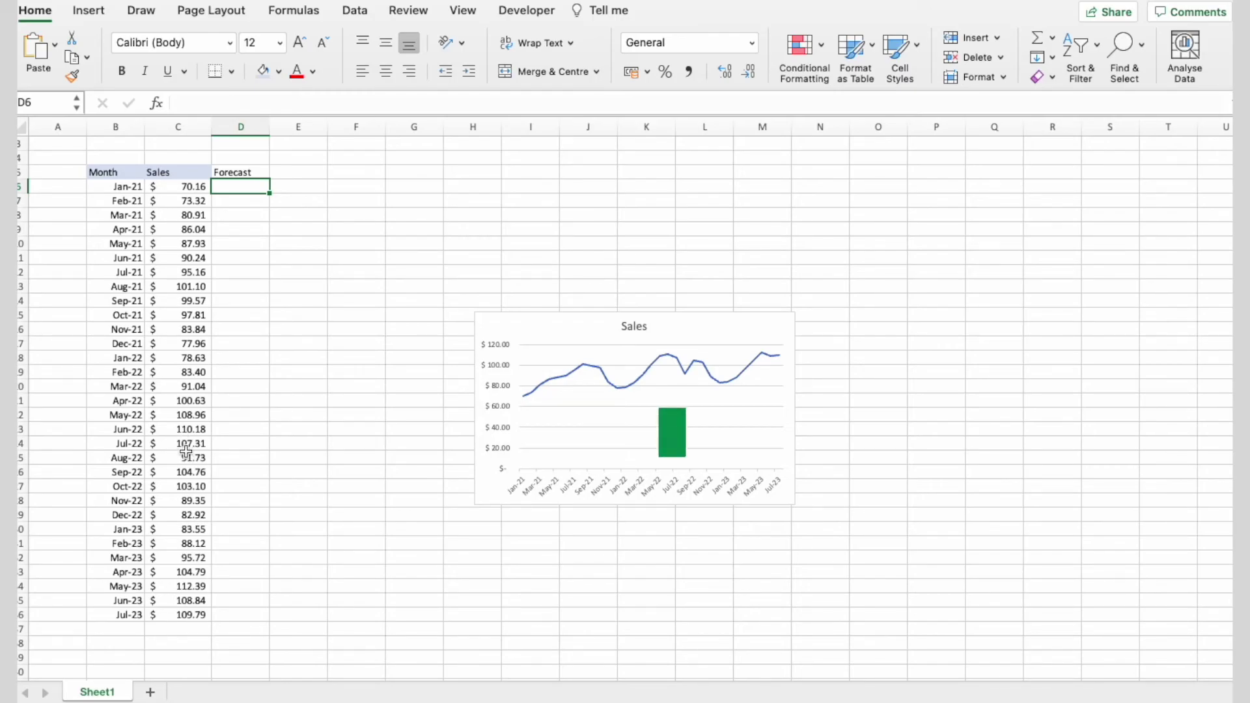
# - Move the Aug-22 to Jul-23 values from C25:C36 into the Forecast column at D25
pyautogui.moveTo(187, 456); pyautogui.dragTo(198, 611)
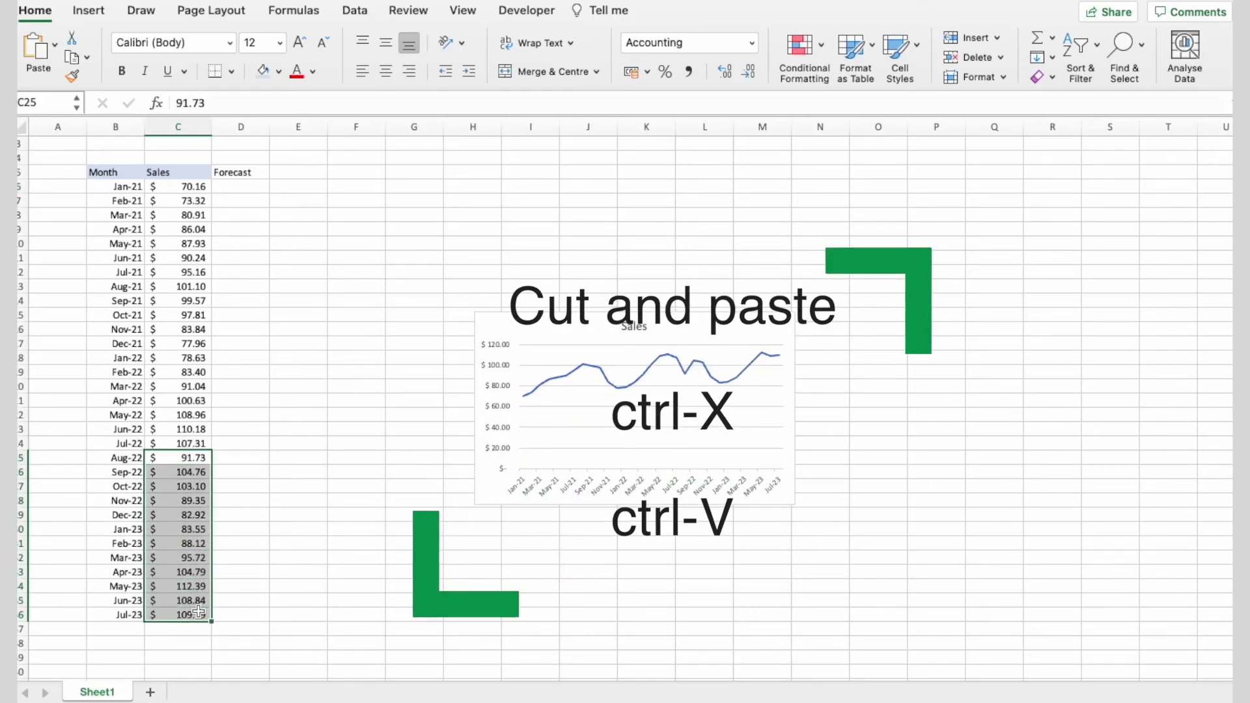
pyautogui.hotkey('ctrl', 'x')
pyautogui.click(244, 457)
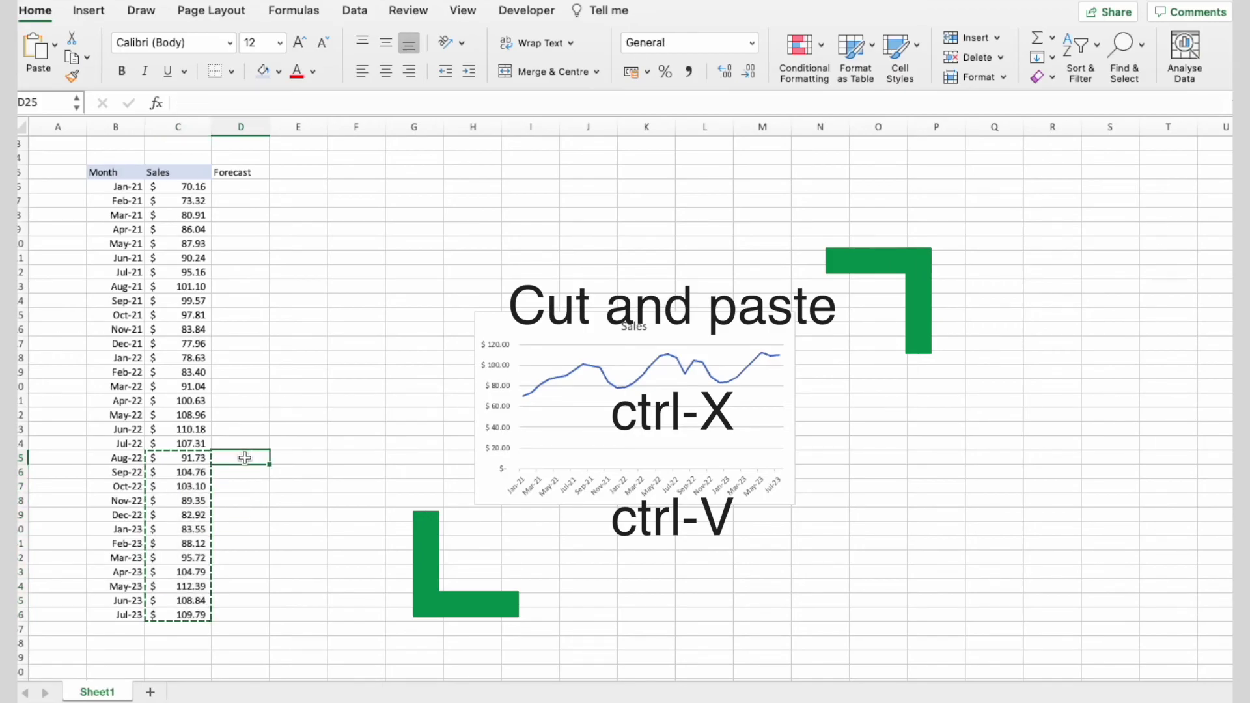
pyautogui.hotkey('ctrl', 'v')
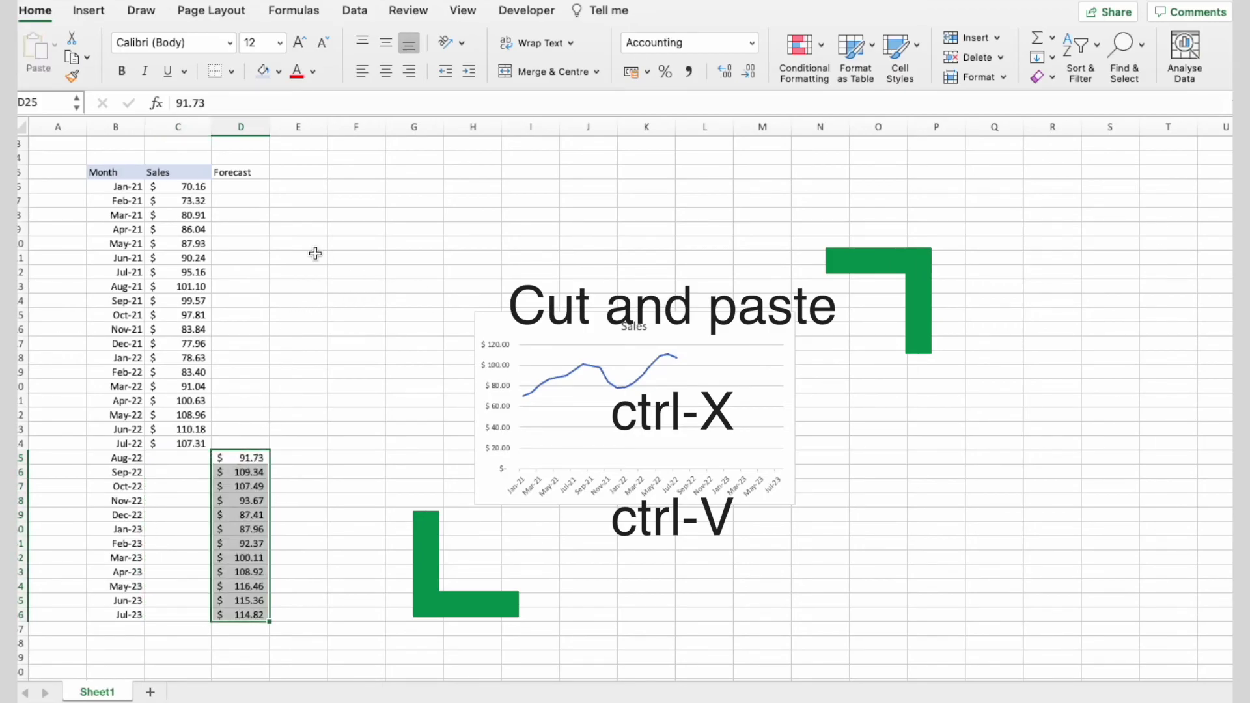
pyautogui.click(518, 339)
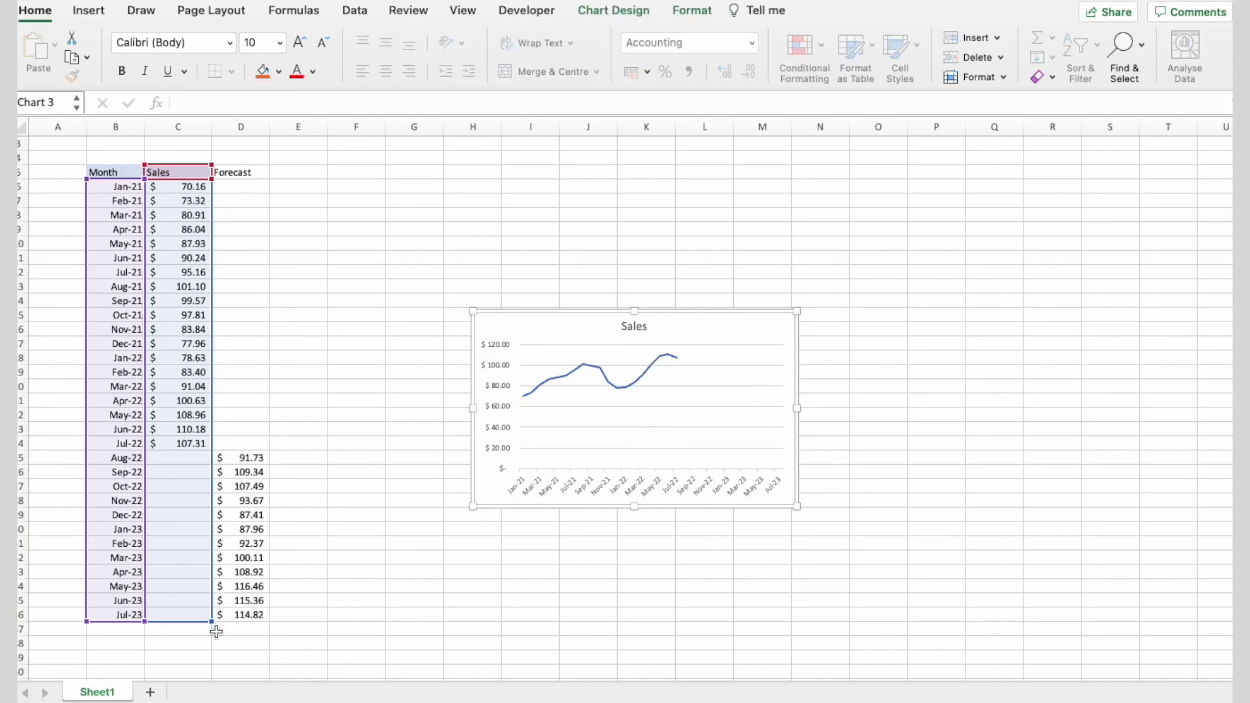
# - Extend the chart's data range to column D and set D24 to =C24 to join the lines
pyautogui.moveTo(211, 620); pyautogui.dragTo(265, 621)
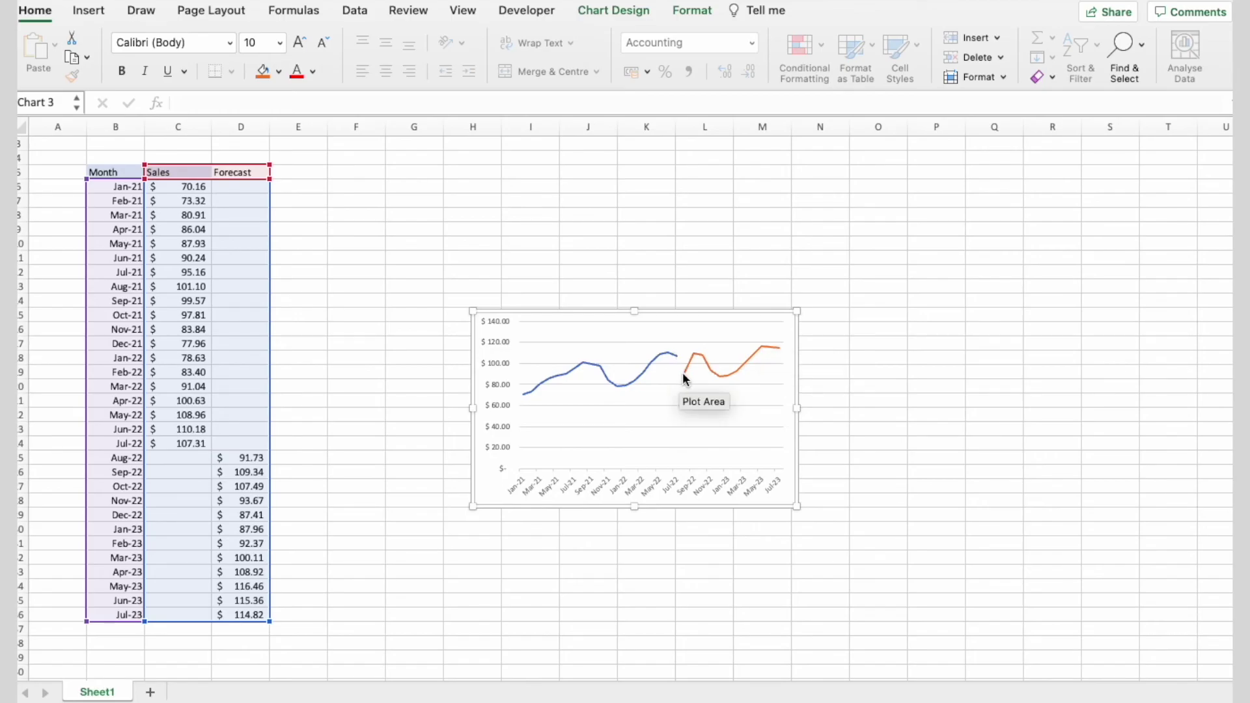
pyautogui.moveTo(690, 381)
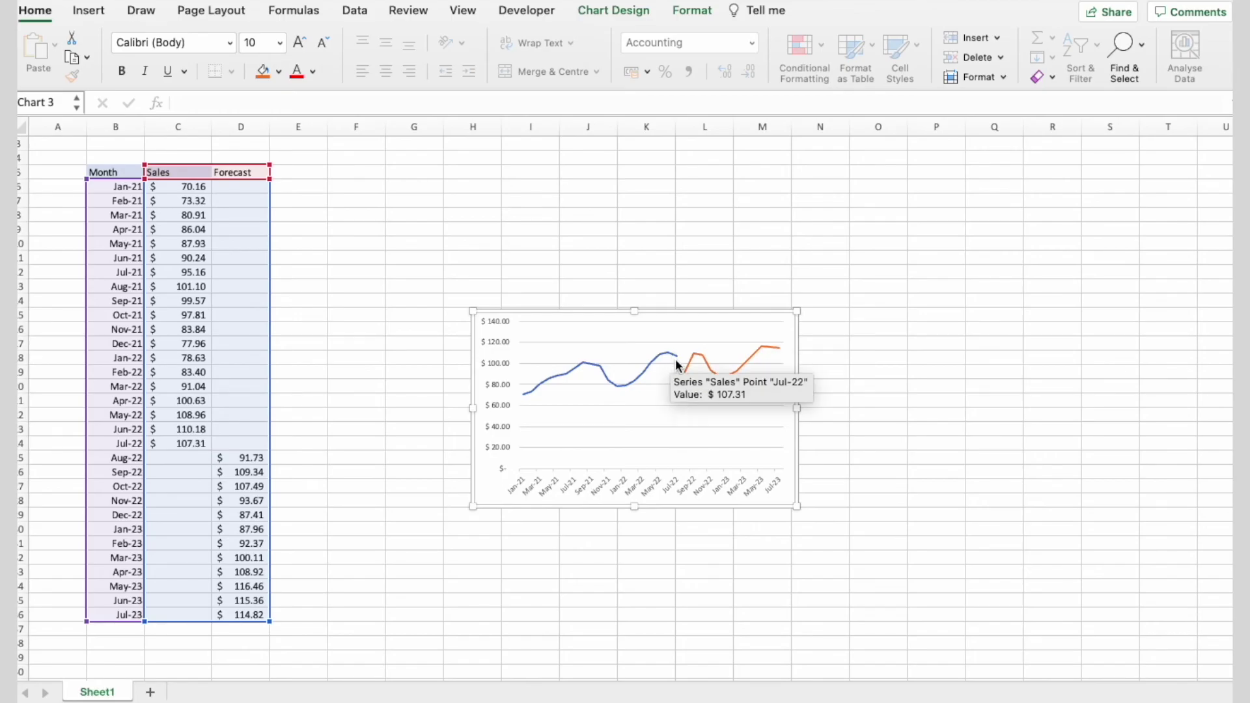
pyautogui.click(231, 443)
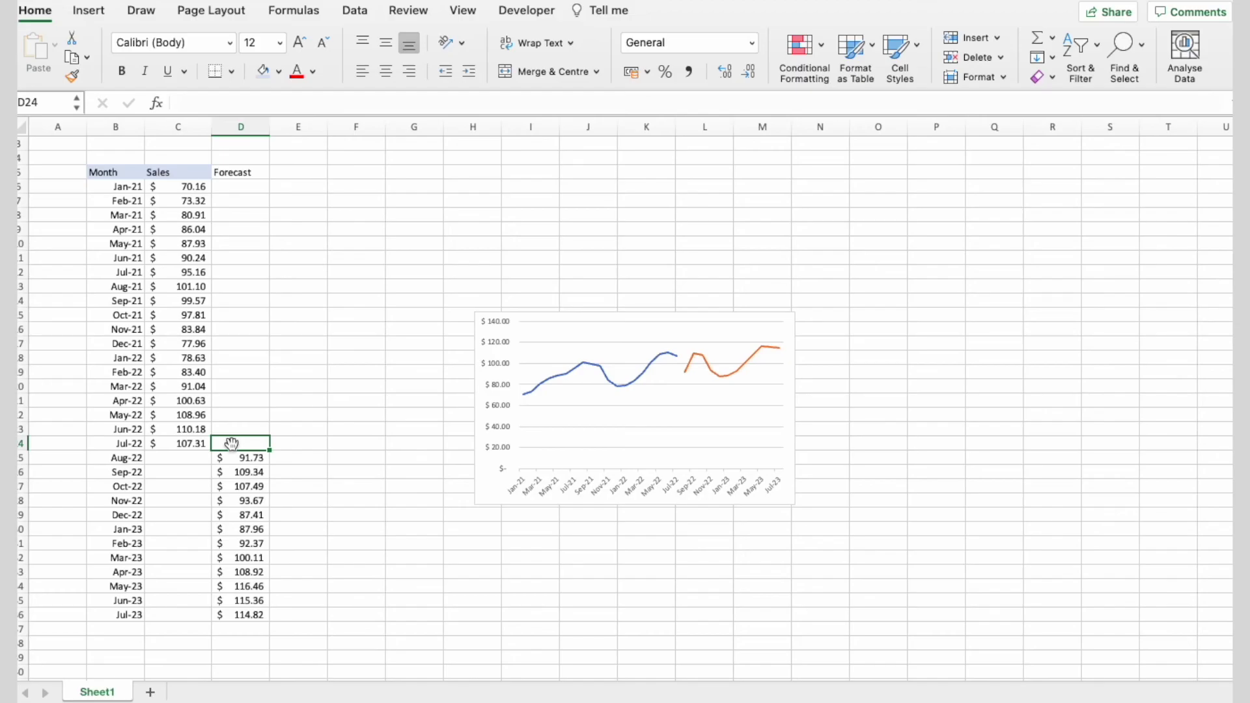
pyautogui.write('=')
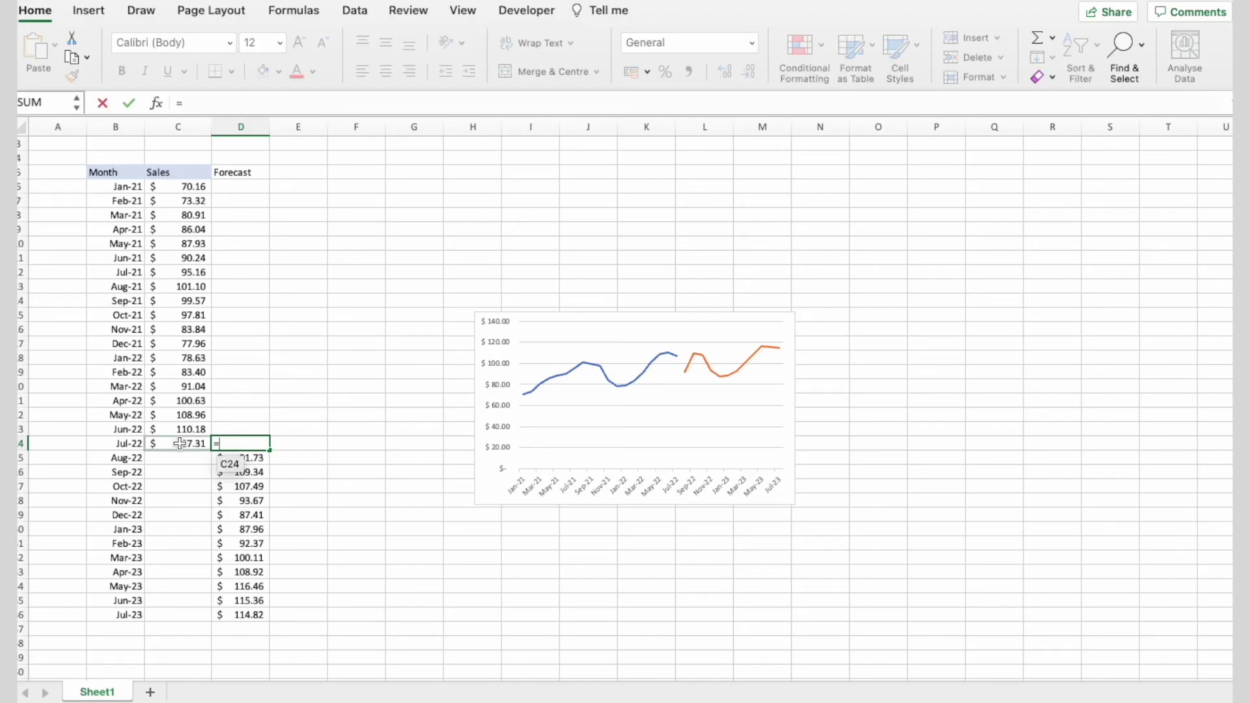
pyautogui.click(180, 443)
pyautogui.press('Return')
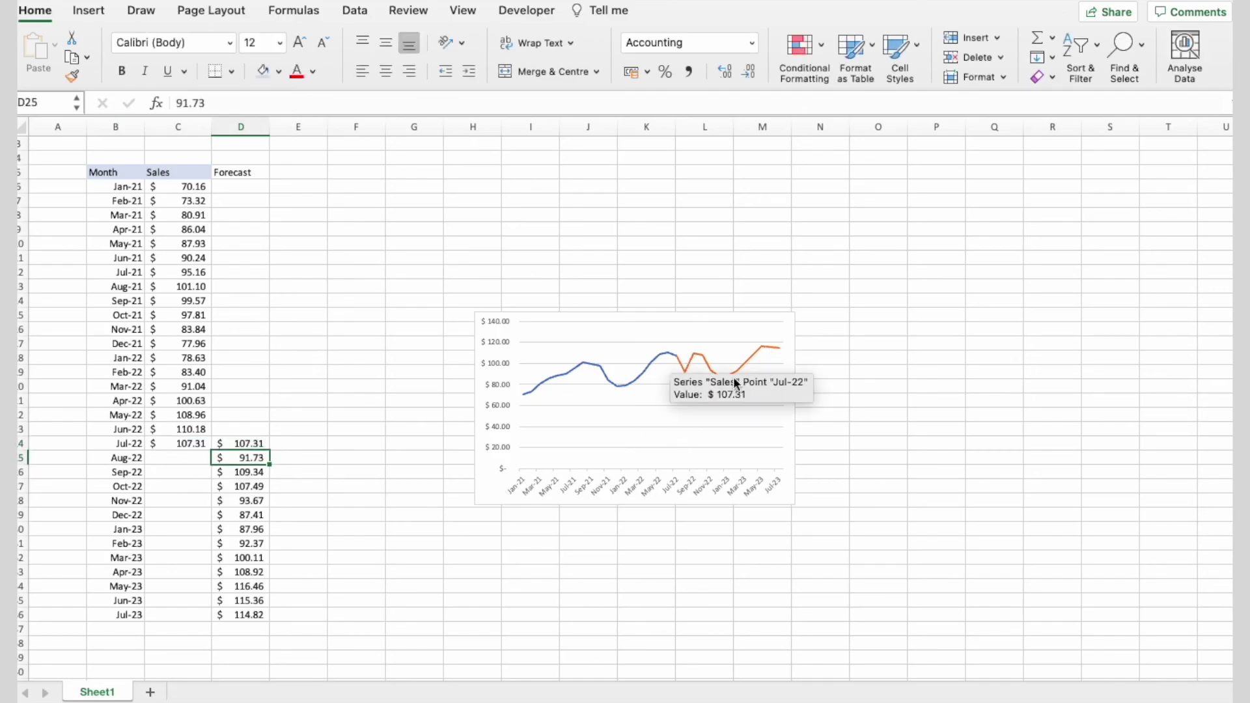
pyautogui.click(720, 430)
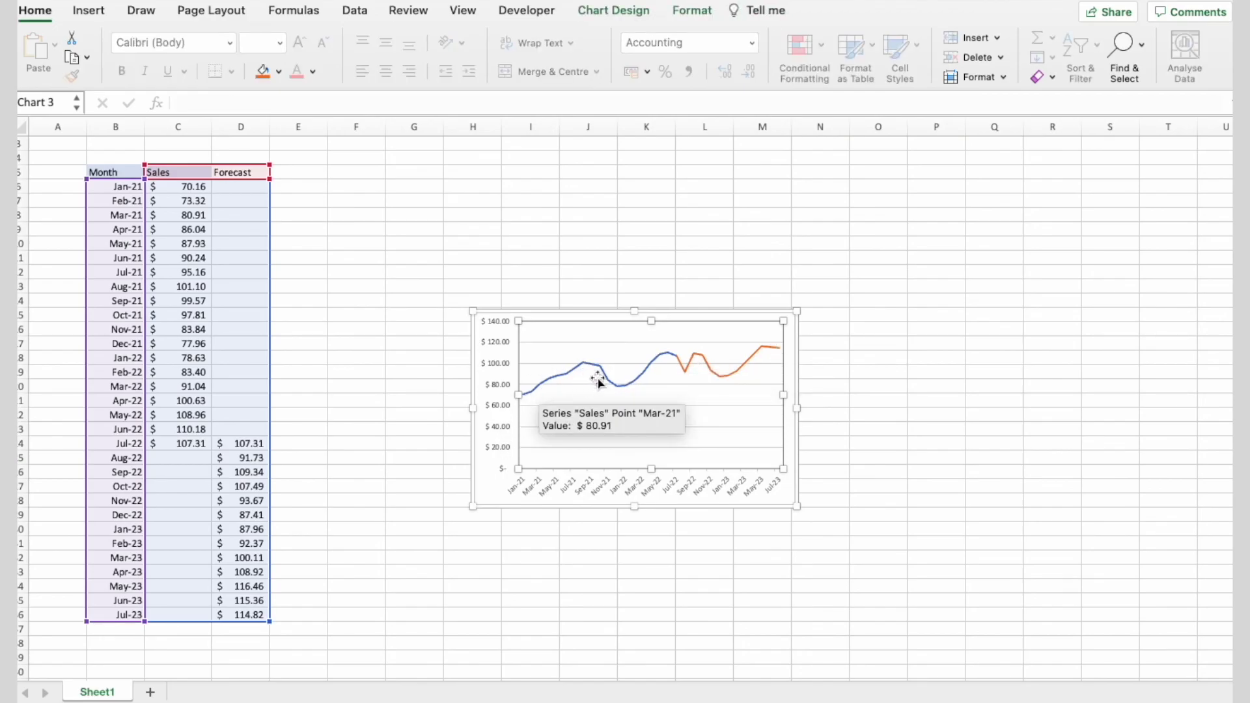
pyautogui.click(663, 570)
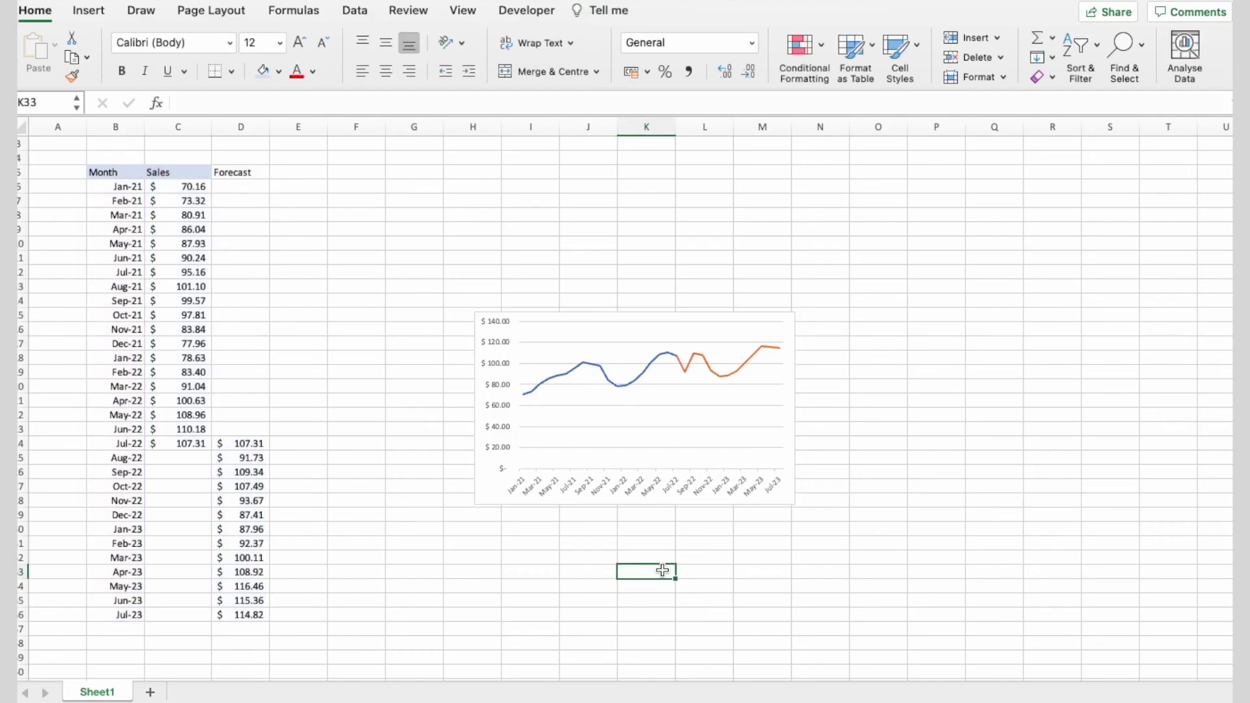